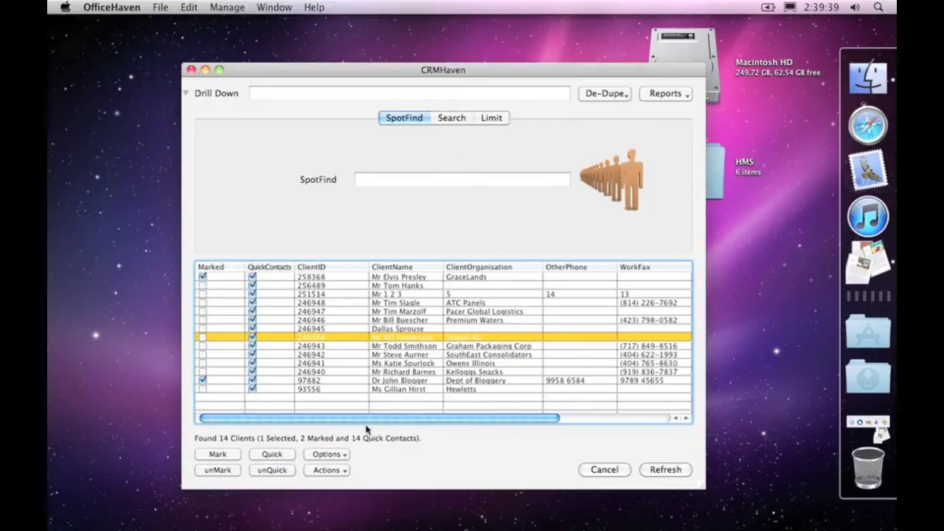
Step: Open the Clean Clients window and view the text conversion choices of the Case clean-up
{"action": "left_click", "coordinate": [325, 455]}
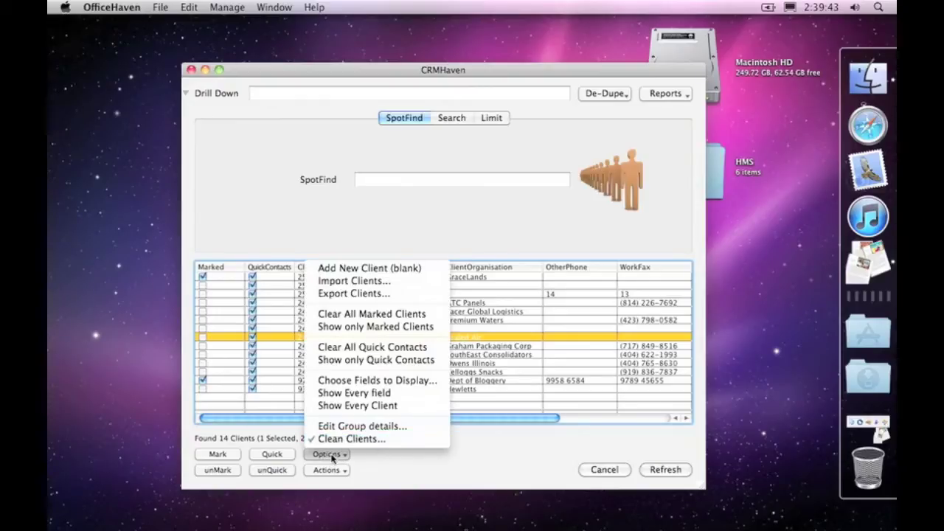
{"action": "left_click", "coordinate": [346, 439]}
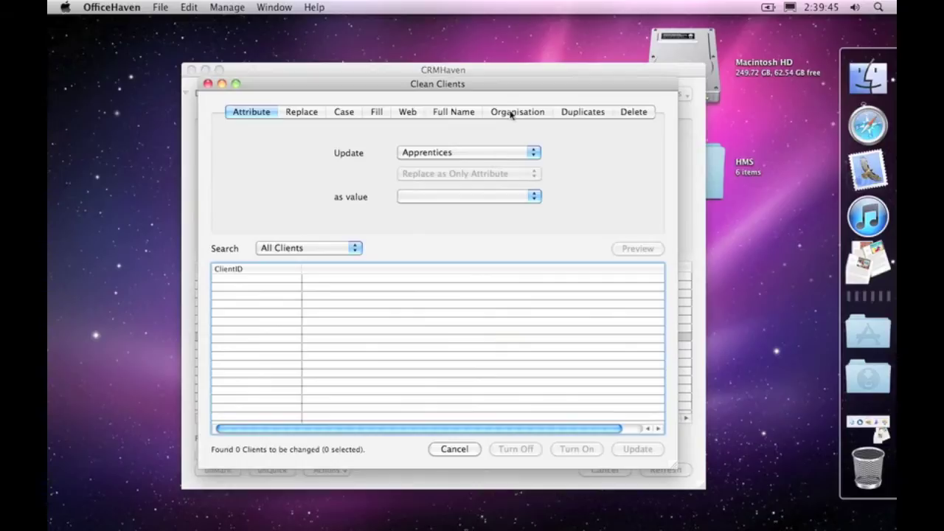
{"action": "left_click", "coordinate": [334, 113]}
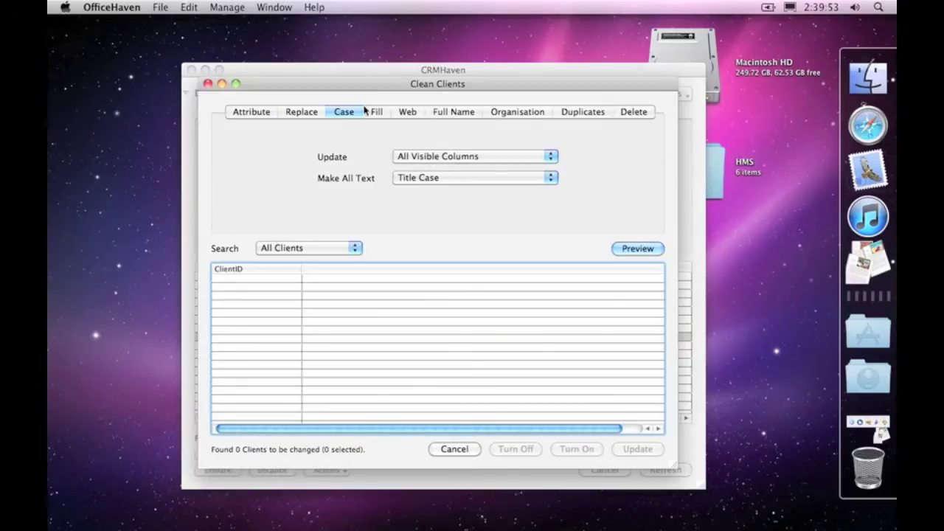
{"action": "left_click", "coordinate": [424, 178]}
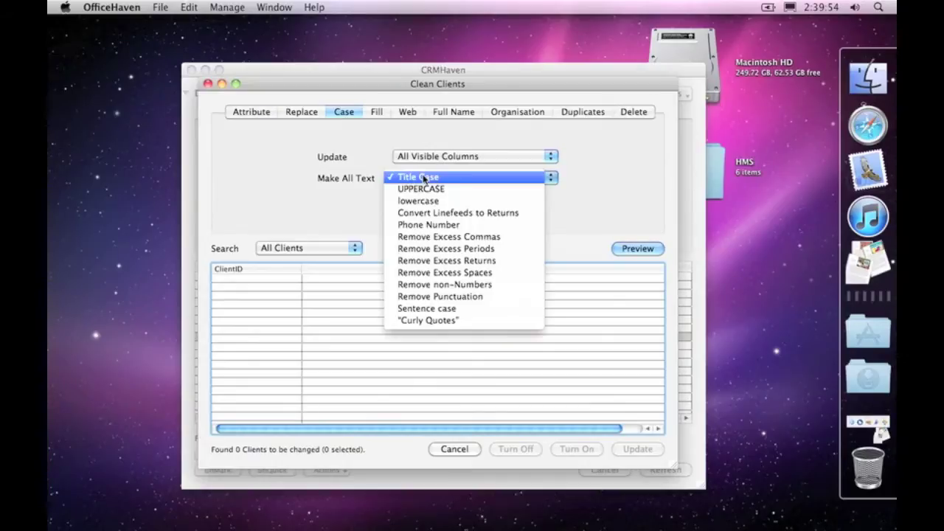
{"action": "left_click", "coordinate": [346, 173]}
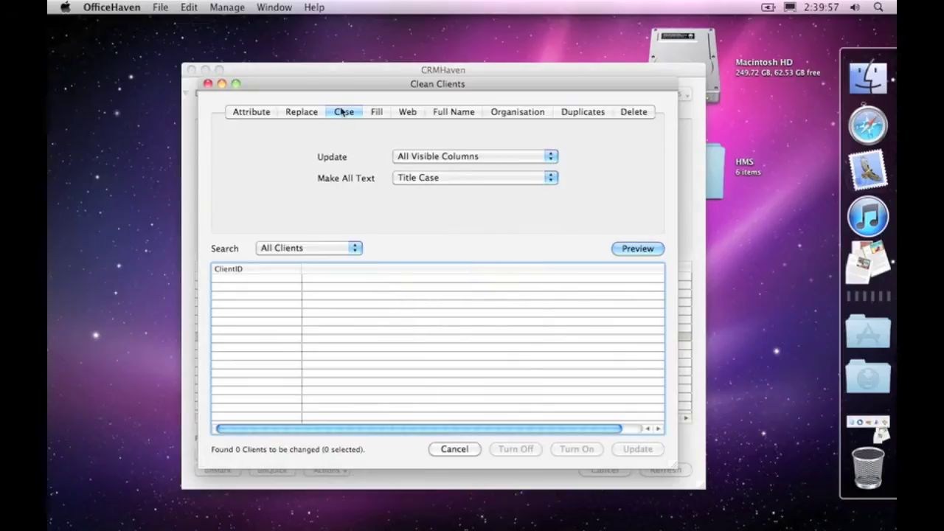
Step: Preview the Full Name clean-up for all clients with suggestions for blank salutations only, and widen the Salutation column
{"action": "left_click", "coordinate": [457, 111]}
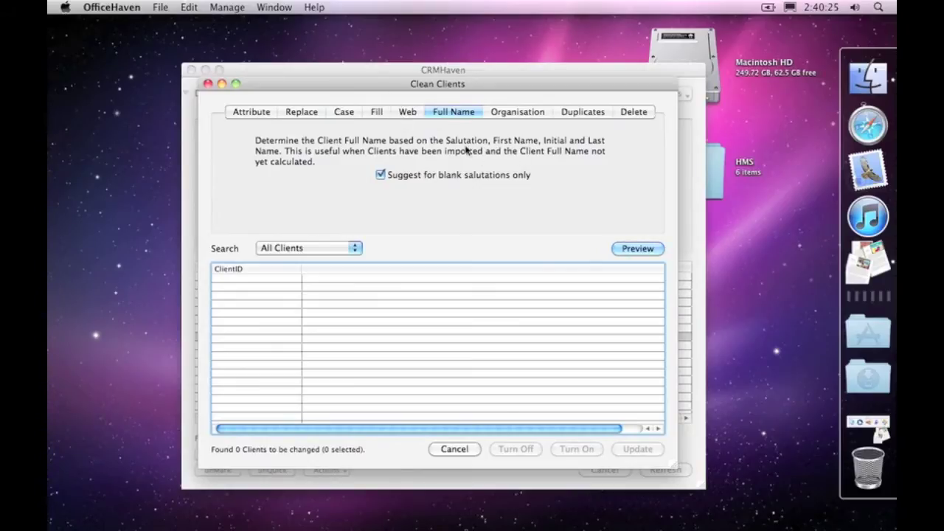
{"action": "left_click", "coordinate": [637, 249]}
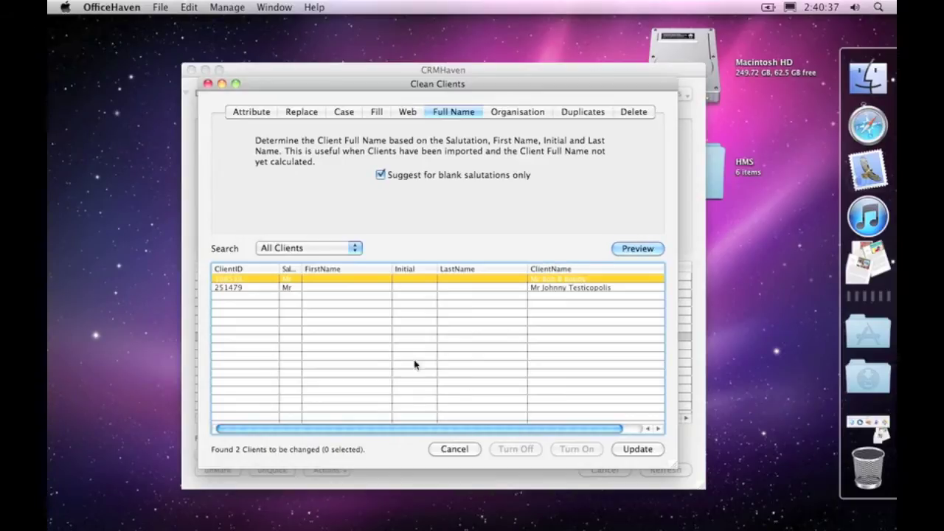
{"action": "left_click", "coordinate": [351, 289]}
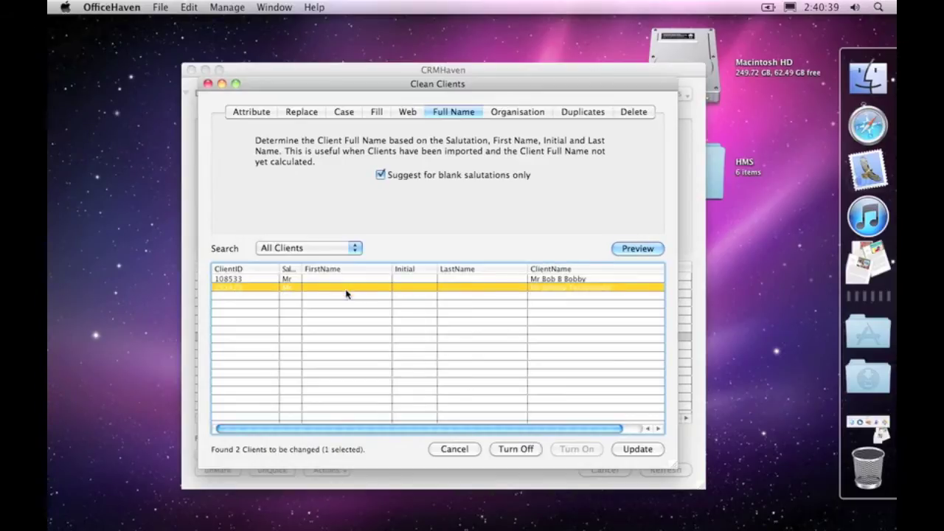
{"action": "left_click_drag", "start_coordinate": [300, 267], "coordinate": [326, 267]}
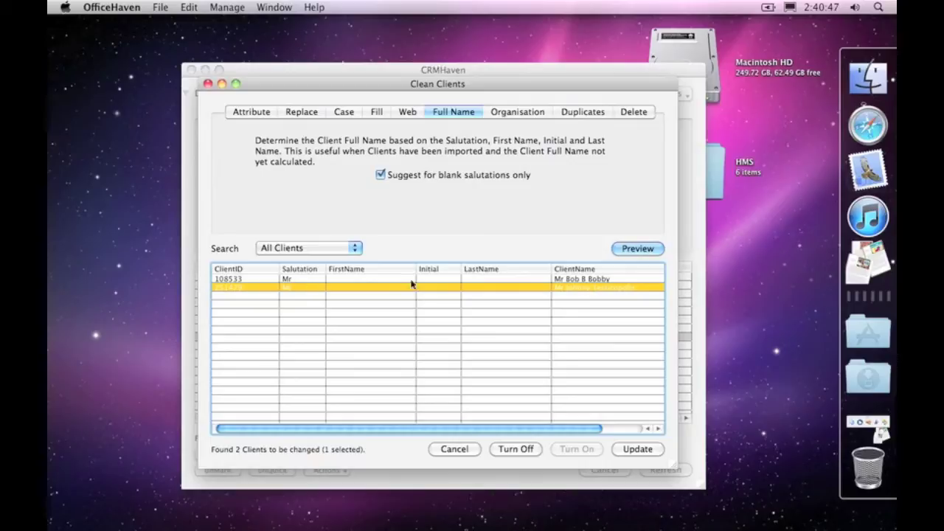
{"action": "left_click", "coordinate": [579, 280]}
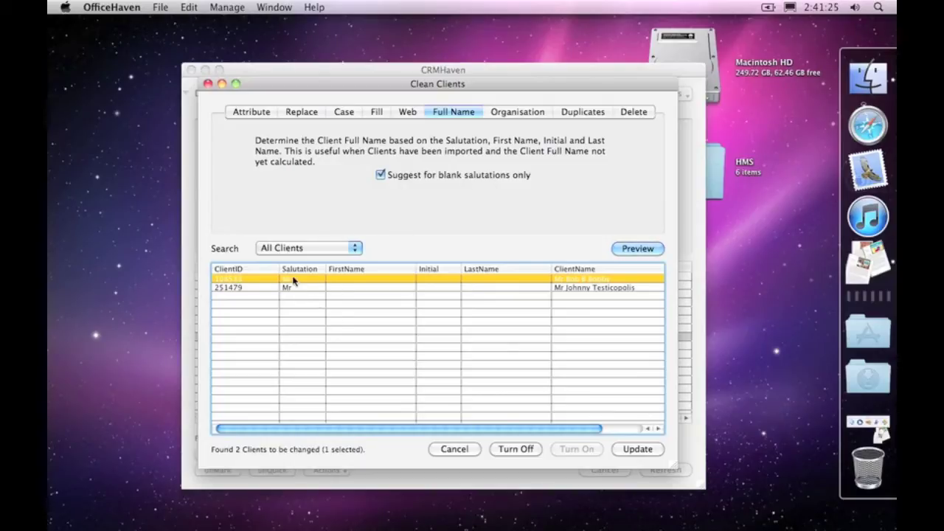
Step: Preview the Full Name clean-up without the blank-salutations-only restriction, and widen the Salutation column to check the suggested rows
{"action": "left_click", "coordinate": [380, 175]}
{"action": "left_click", "coordinate": [639, 250]}
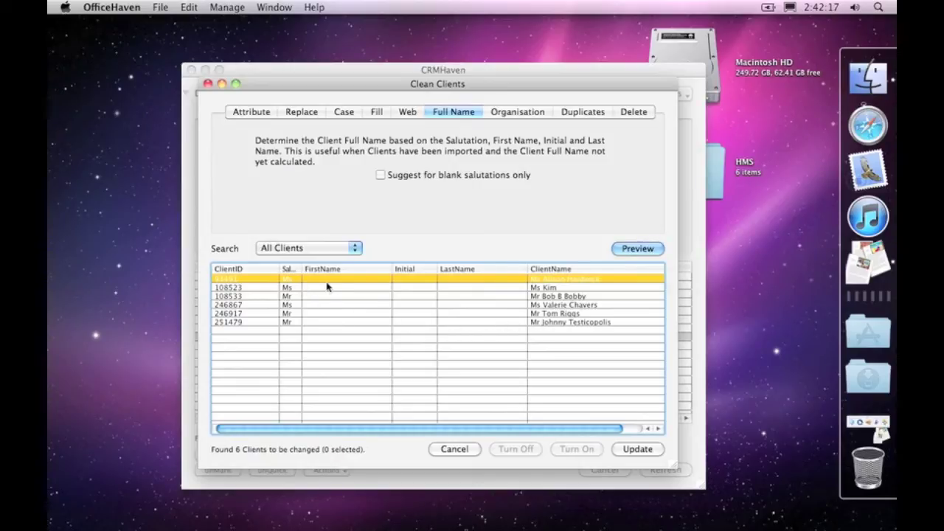
{"action": "left_click", "coordinate": [415, 298]}
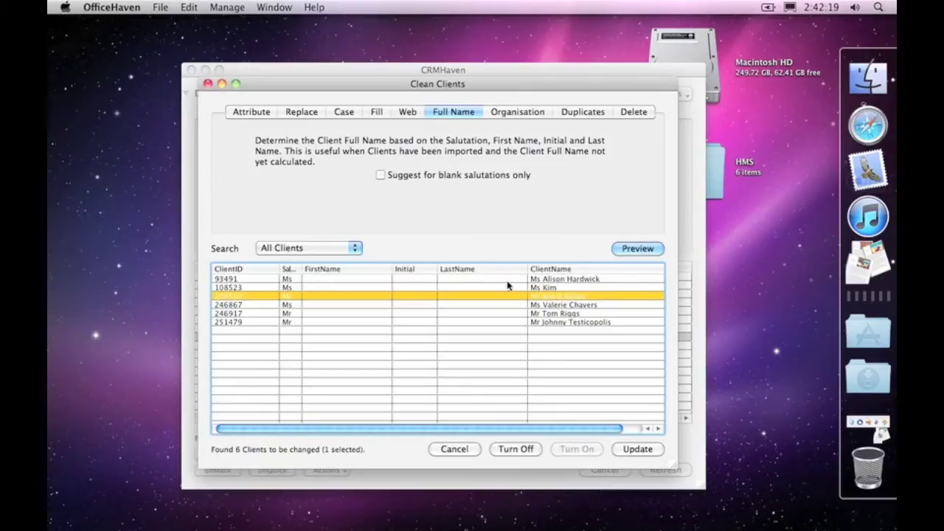
{"action": "left_click", "coordinate": [554, 279]}
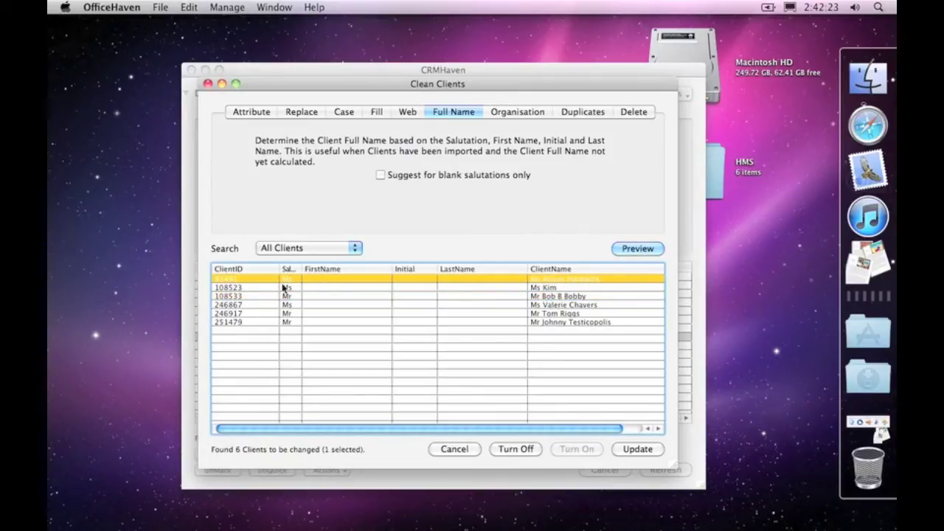
{"action": "left_click_drag", "start_coordinate": [301, 268], "coordinate": [337, 270]}
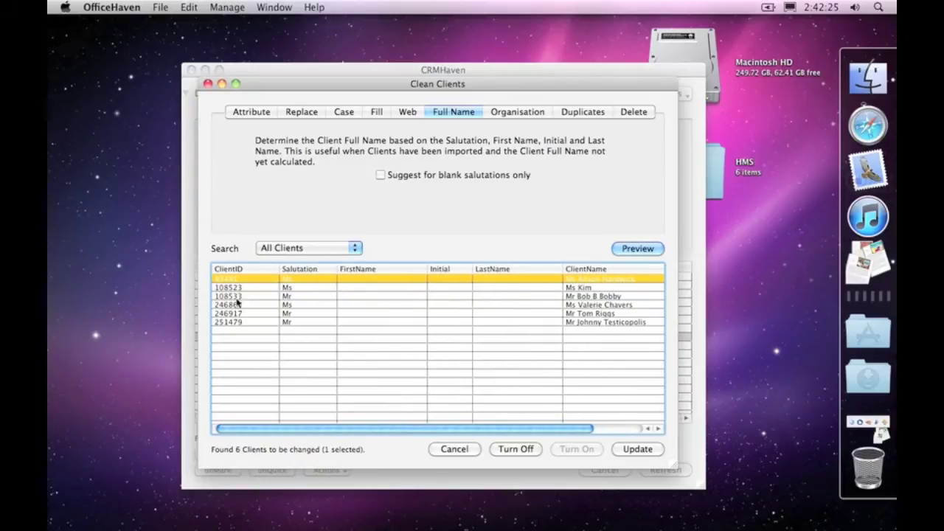
{"action": "left_click", "coordinate": [396, 296]}
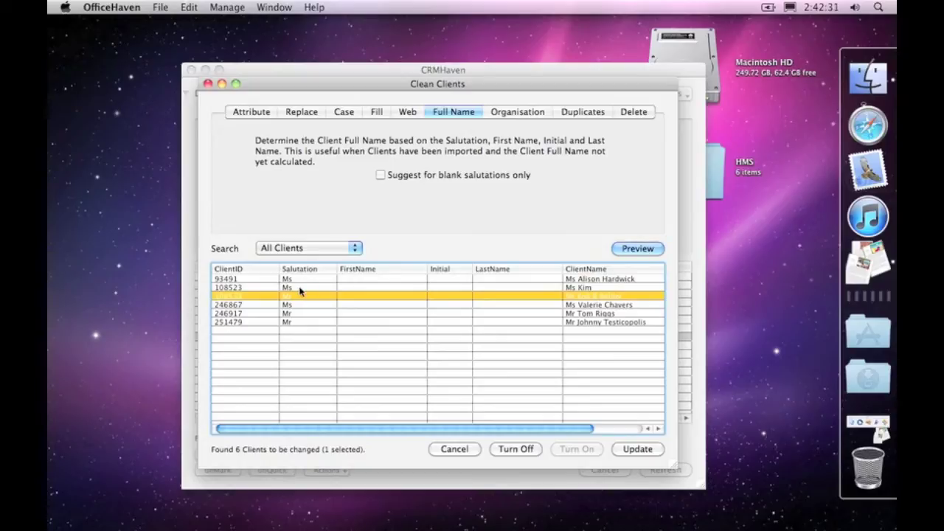
{"action": "left_click", "coordinate": [305, 280]}
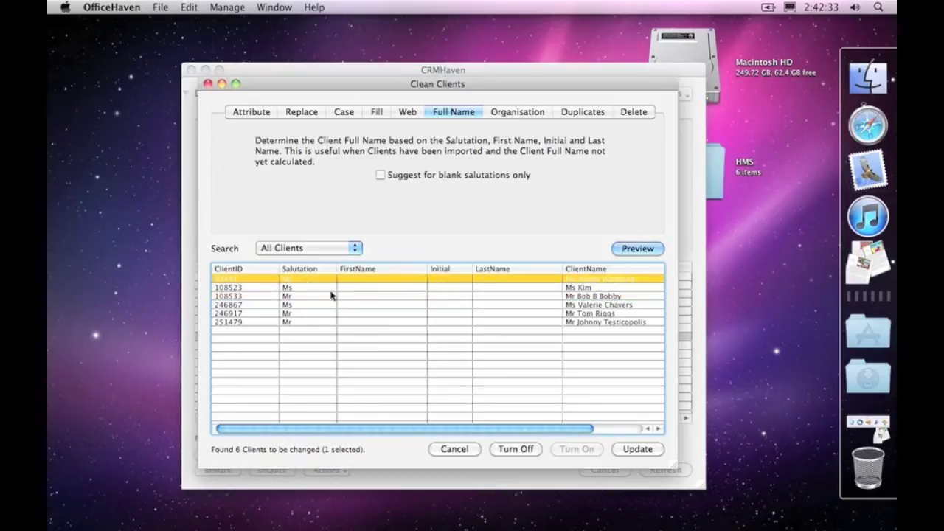
{"action": "left_click", "coordinate": [333, 296]}
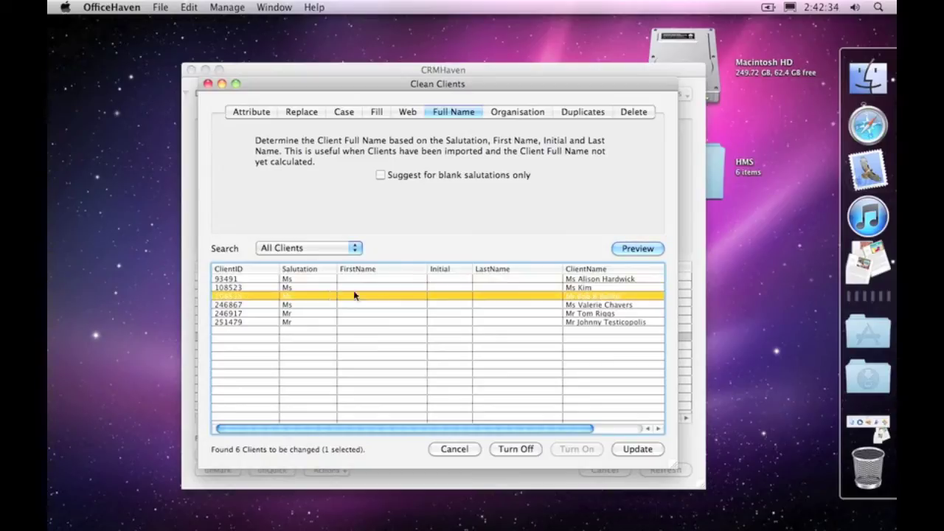
Step: Sort the previewed clients by salutation and compare the Mr and Ms suggestions with the client names
{"action": "left_click", "coordinate": [297, 270]}
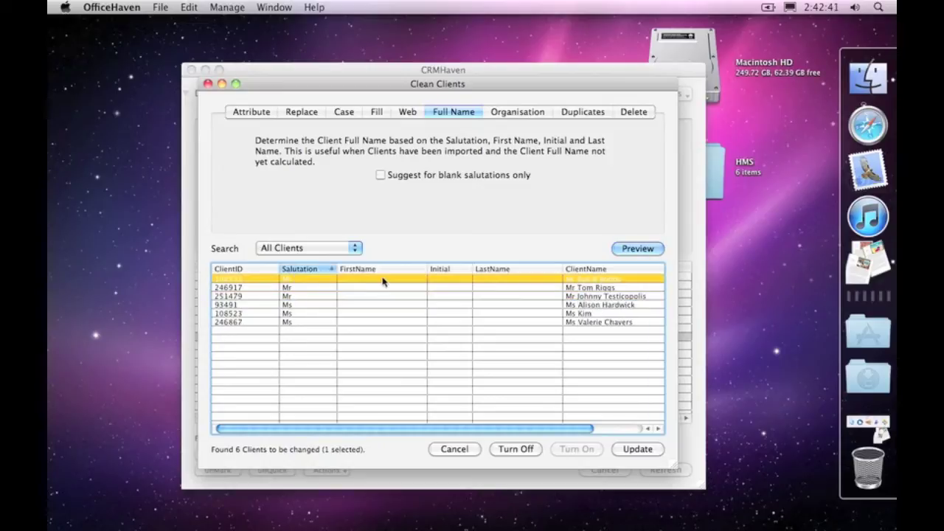
{"action": "left_click", "coordinate": [311, 287]}
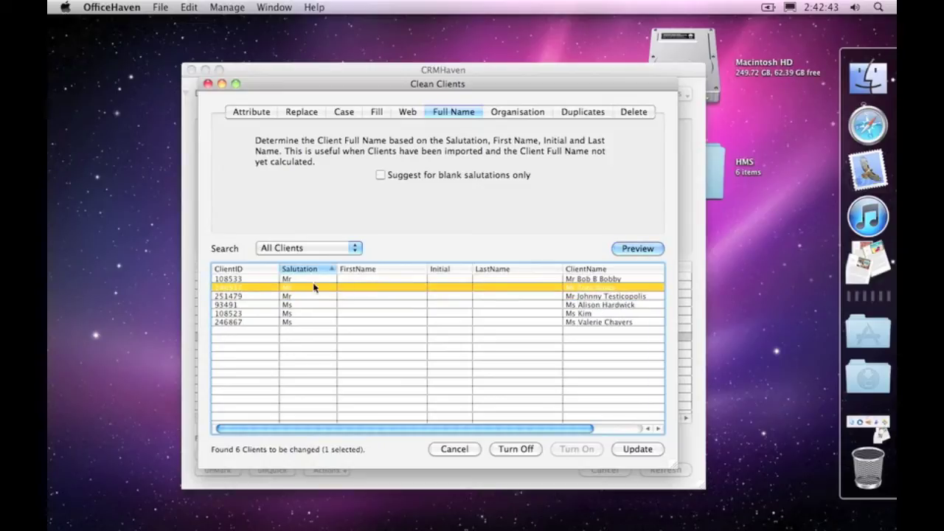
{"action": "left_click", "coordinate": [332, 306]}
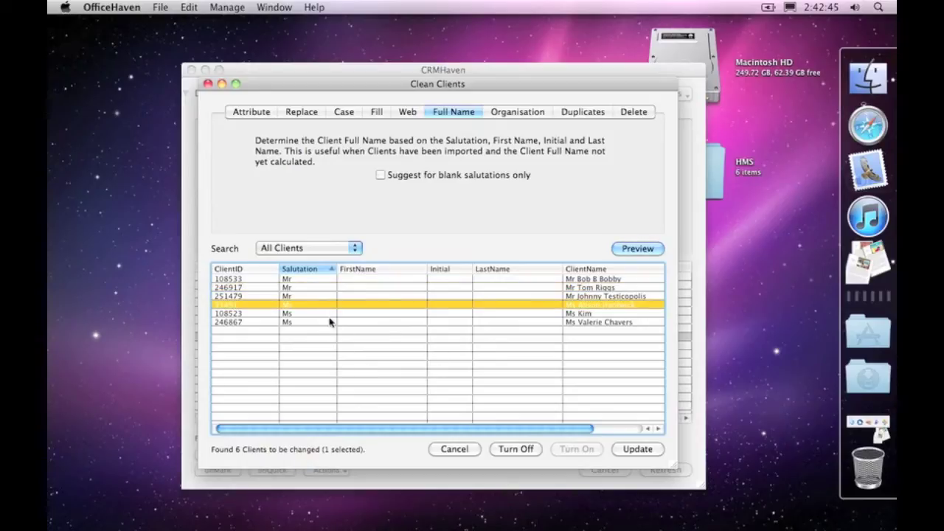
{"action": "left_click", "coordinate": [582, 289]}
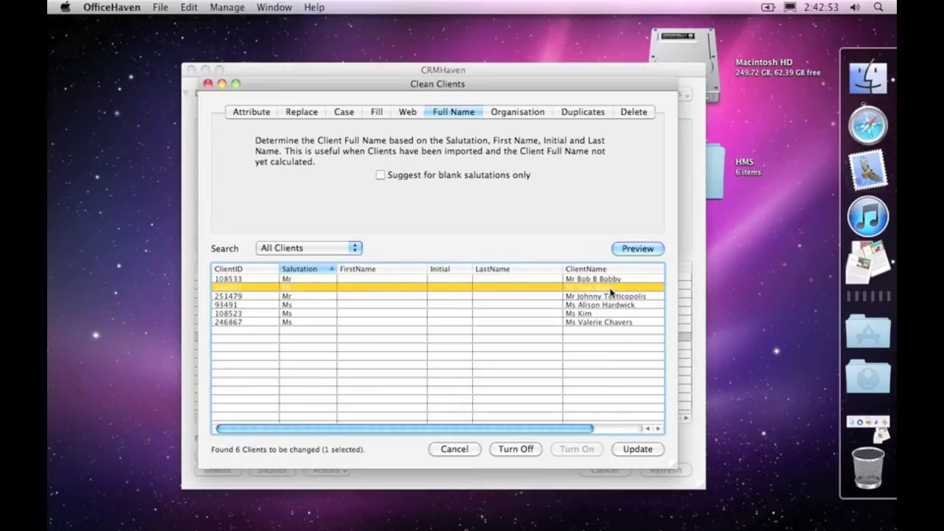
{"action": "left_click", "coordinate": [590, 304]}
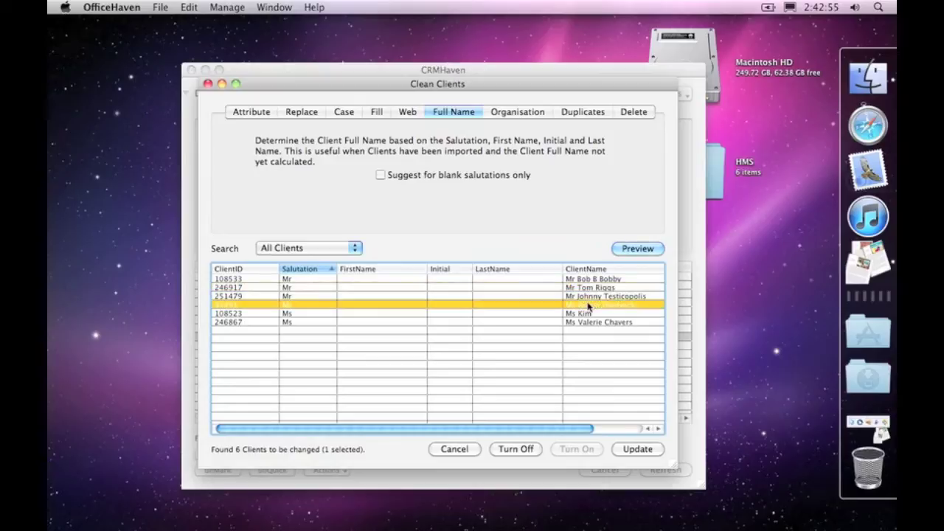
{"action": "left_click", "coordinate": [596, 297]}
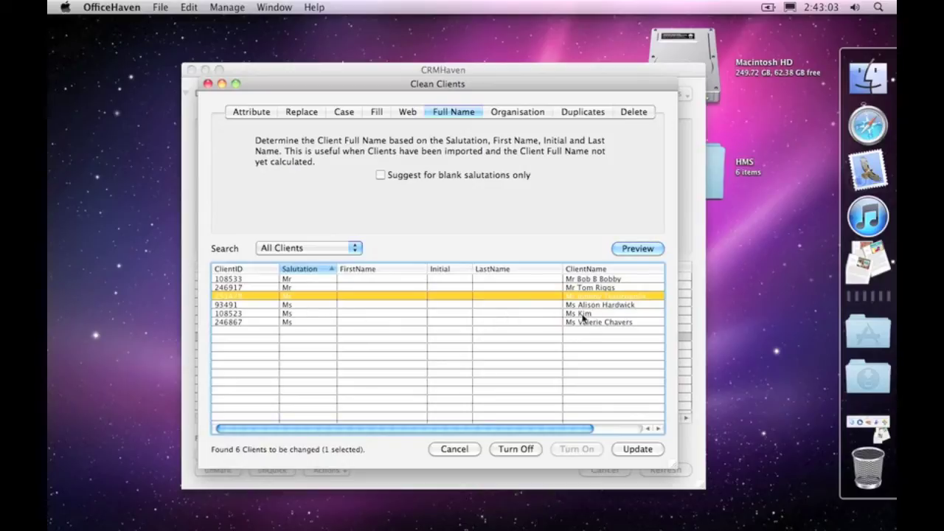
Step: Exclude the Ms client who has only a single name from the Full Name changes and review the remaining suggestions
{"action": "left_click", "coordinate": [311, 314]}
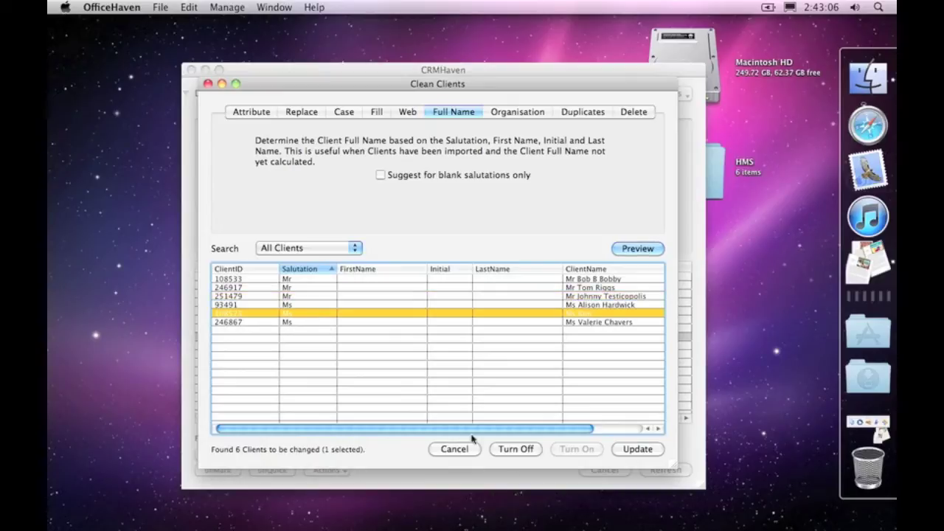
{"action": "left_click", "coordinate": [514, 450]}
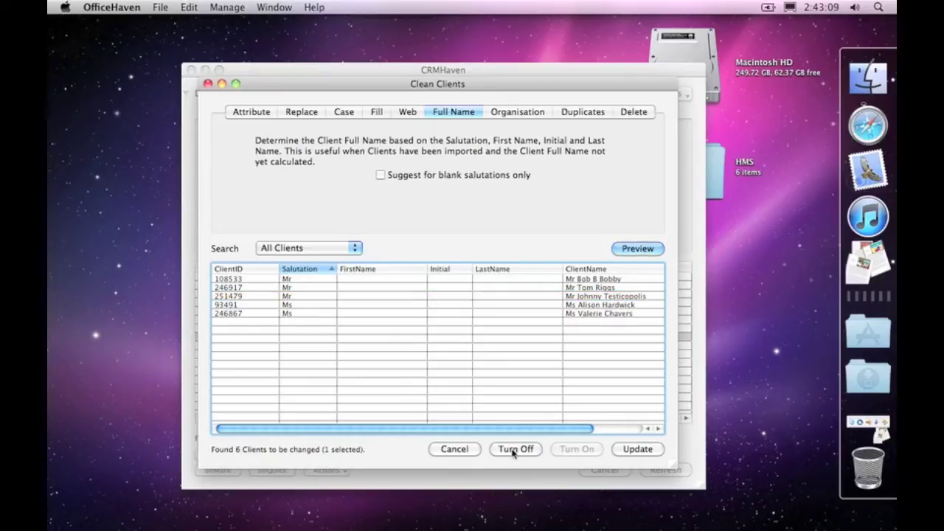
{"action": "left_click", "coordinate": [582, 314]}
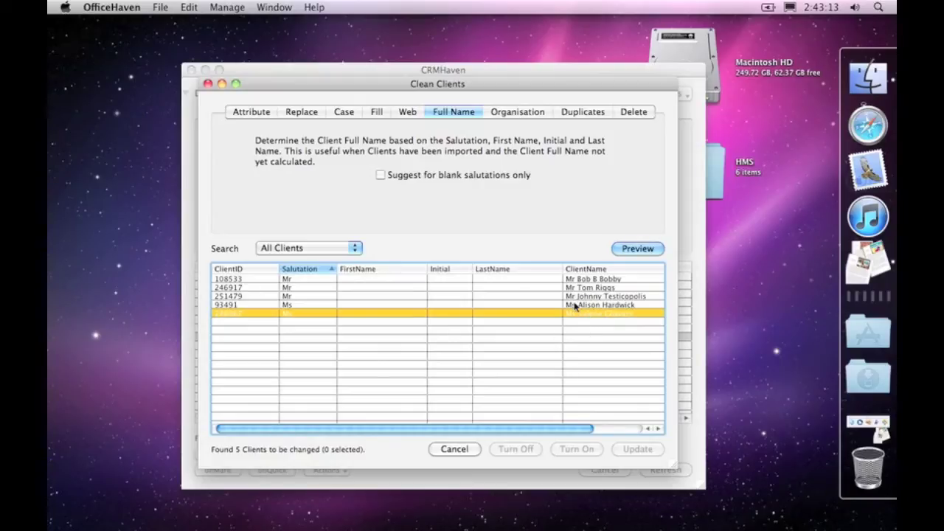
{"action": "left_click", "coordinate": [571, 305]}
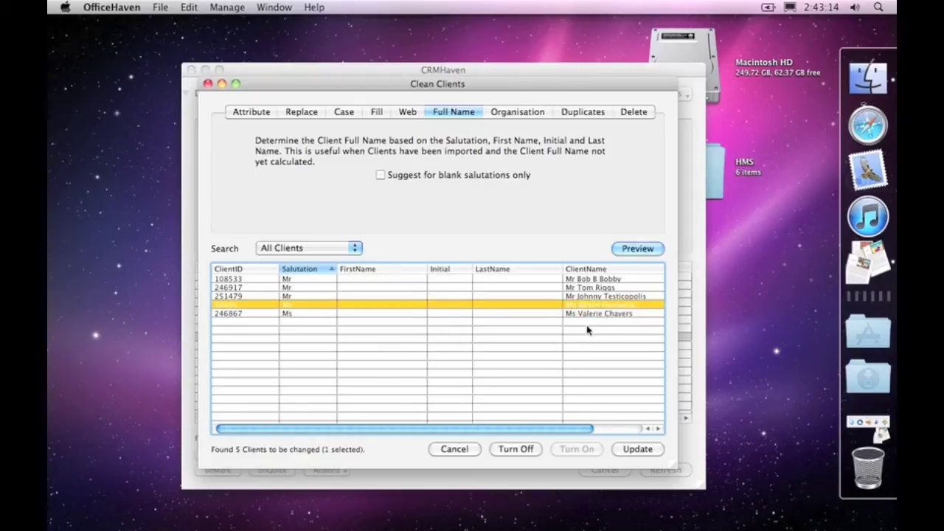
{"action": "left_click", "coordinate": [306, 313]}
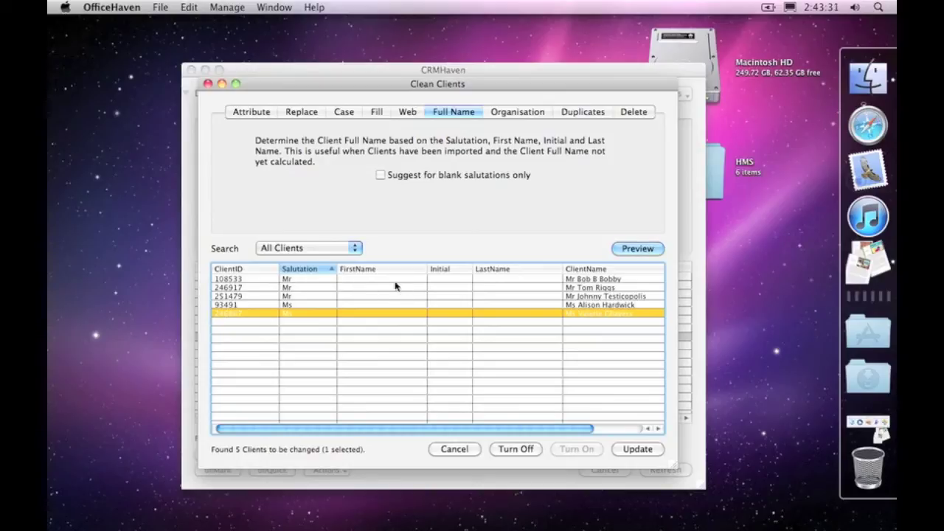
{"action": "left_click", "coordinate": [359, 296]}
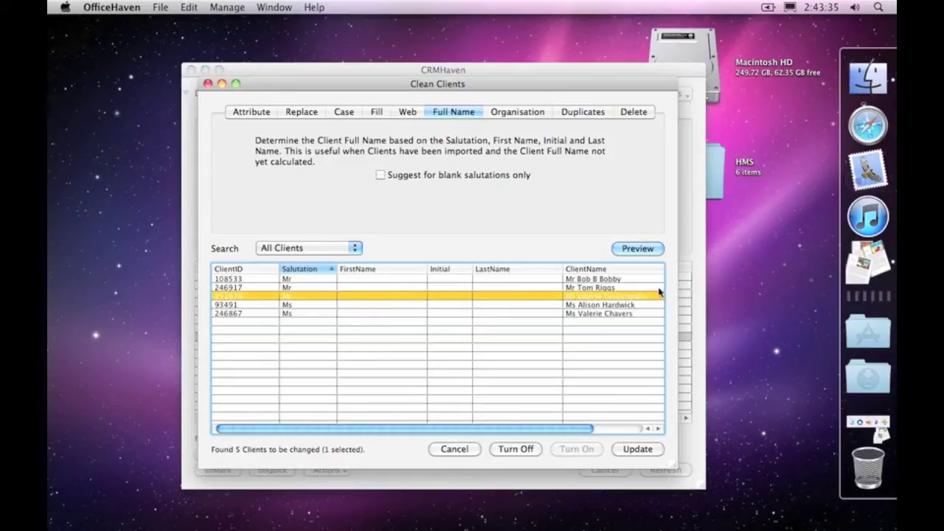